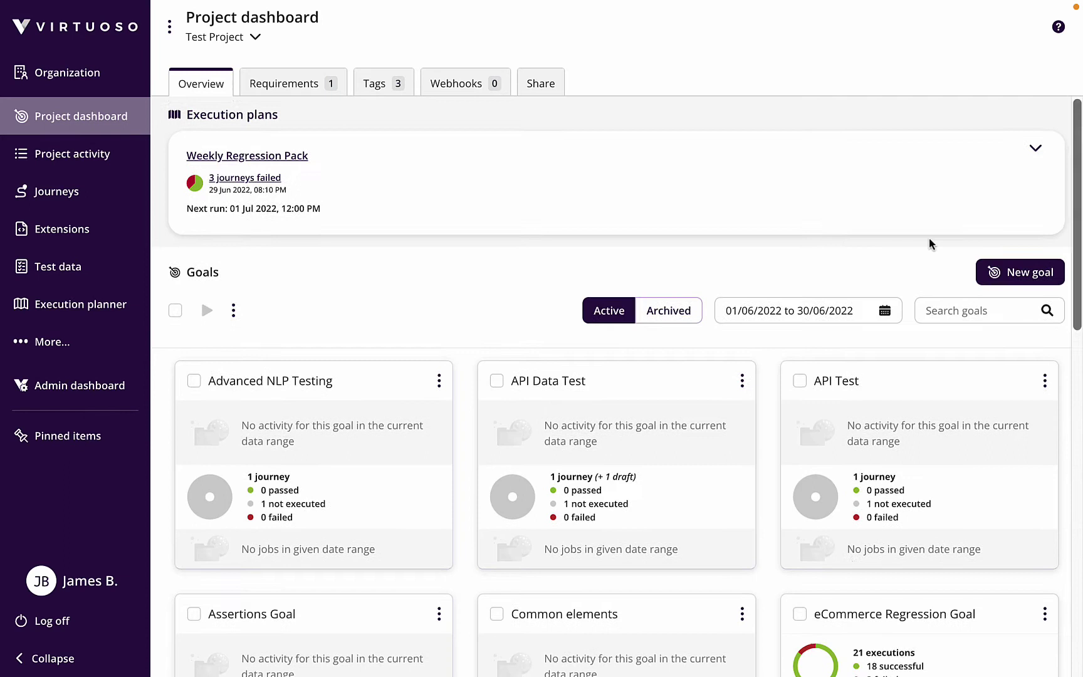
Create a 'Performance Metric' goal with starting URL rocketshop.virtuoso.qa and start its first journey.
left_click(1025, 280)
key("Tab")
type("r")
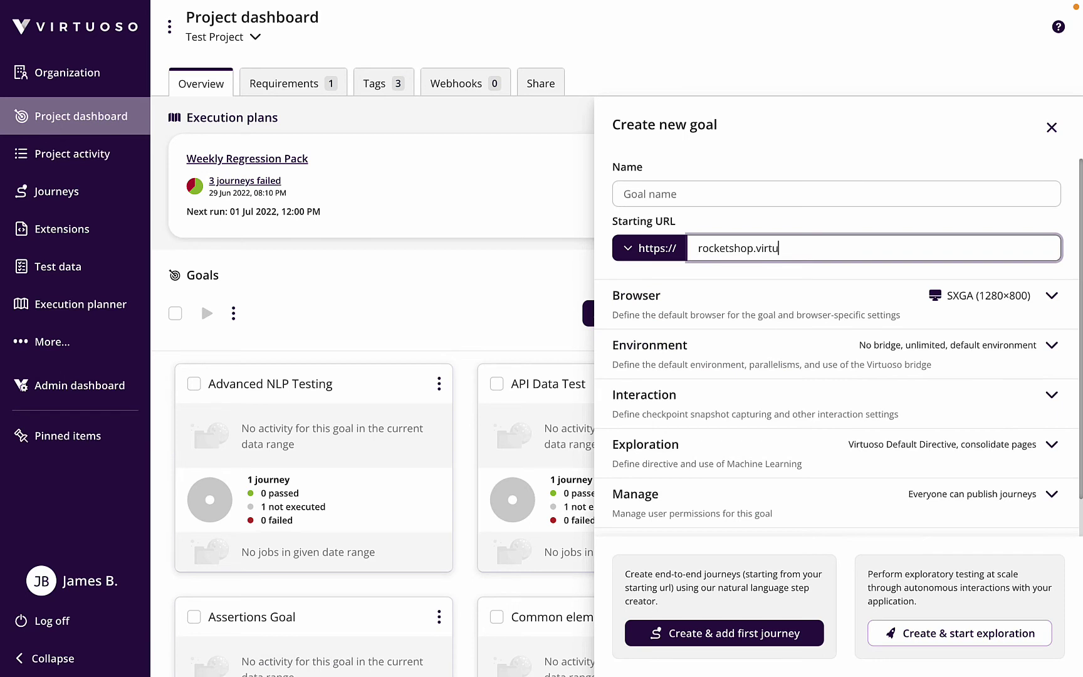
type("ocketshop.virtuoso.qa")
left_click(708, 194)
type("Per")
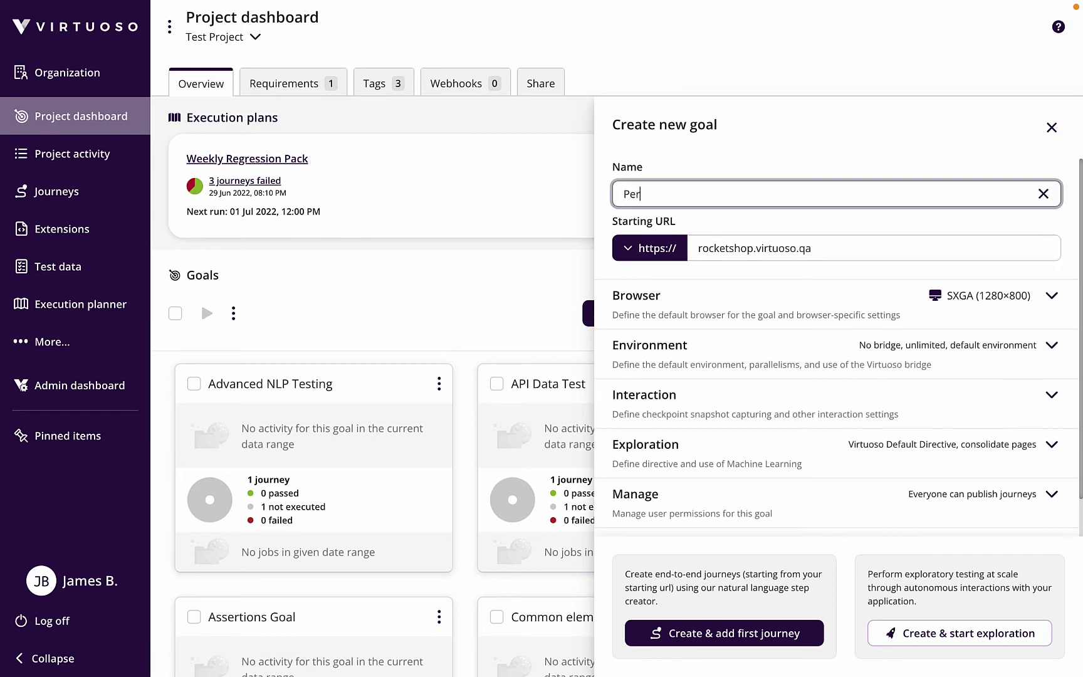
type("formance Metrics")
left_click(797, 633)
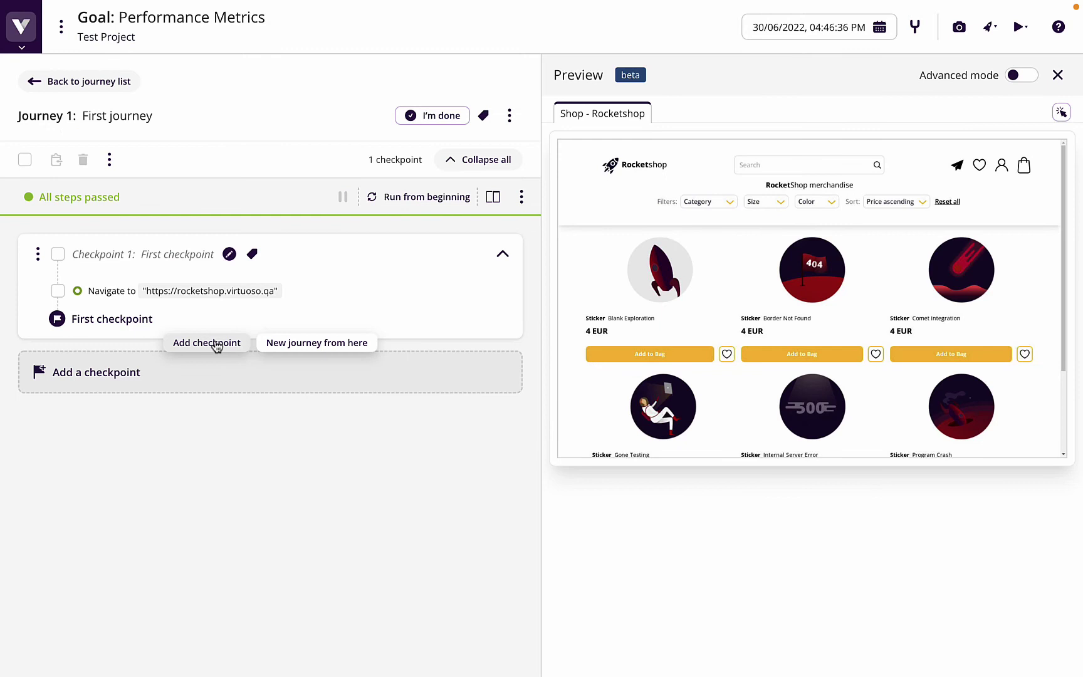
Add a new checkpoint named 'Steps' to the journey.
left_click(213, 343)
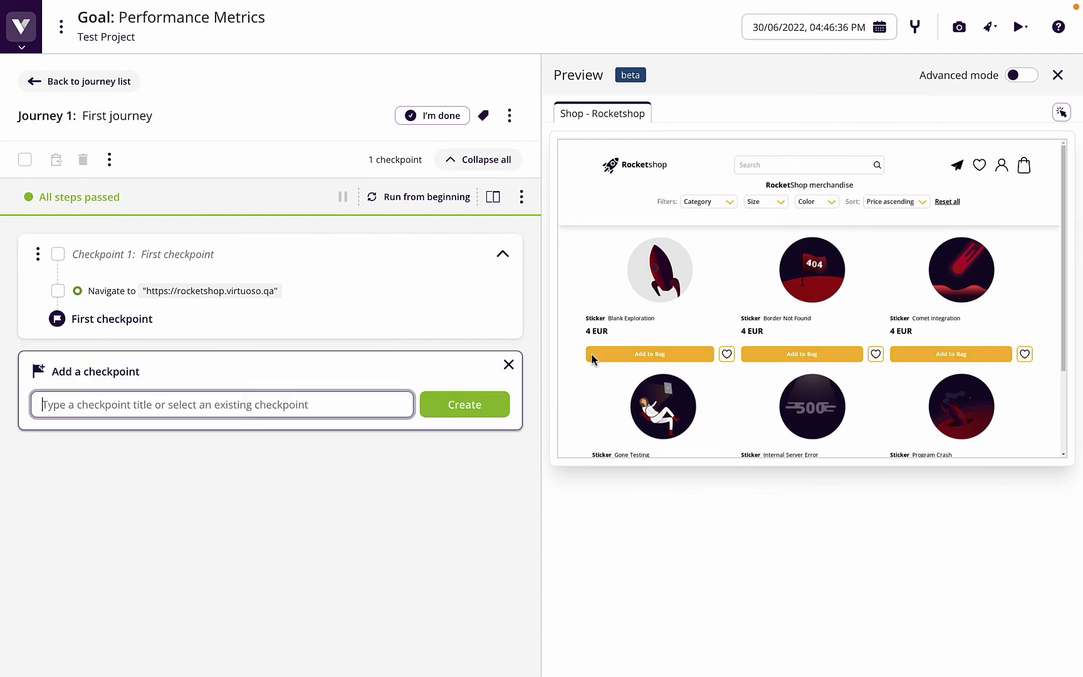
type("Steps")
key("Return")
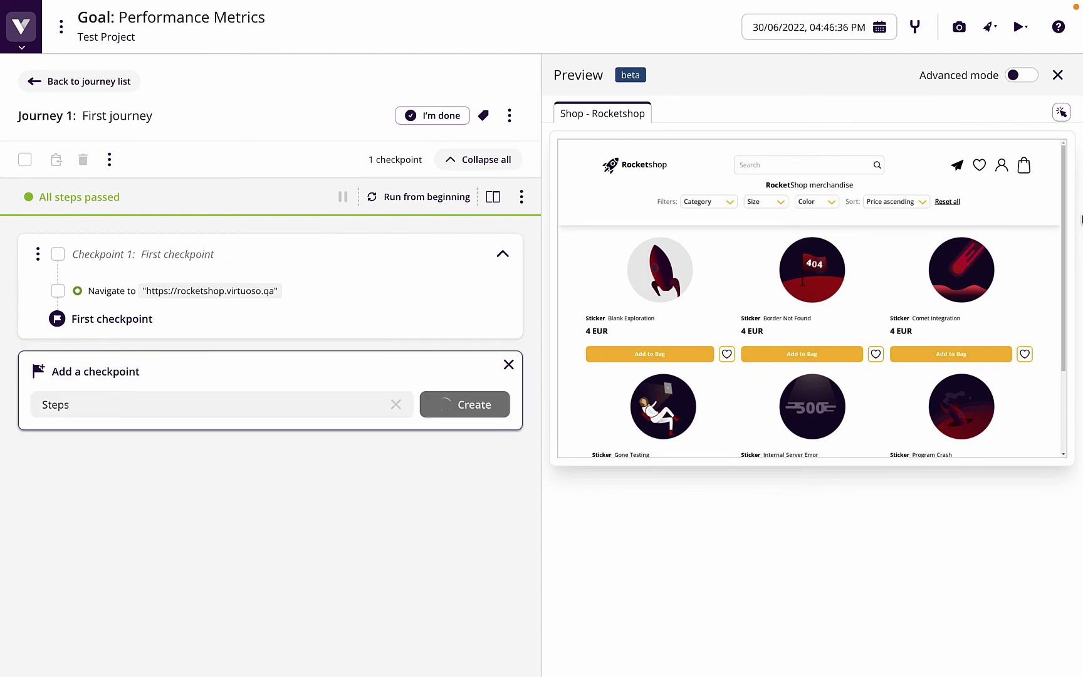
Add steps to wait for the merchandise header, look for "Comet Integration", and click "Add to Bag".
left_click(839, 187)
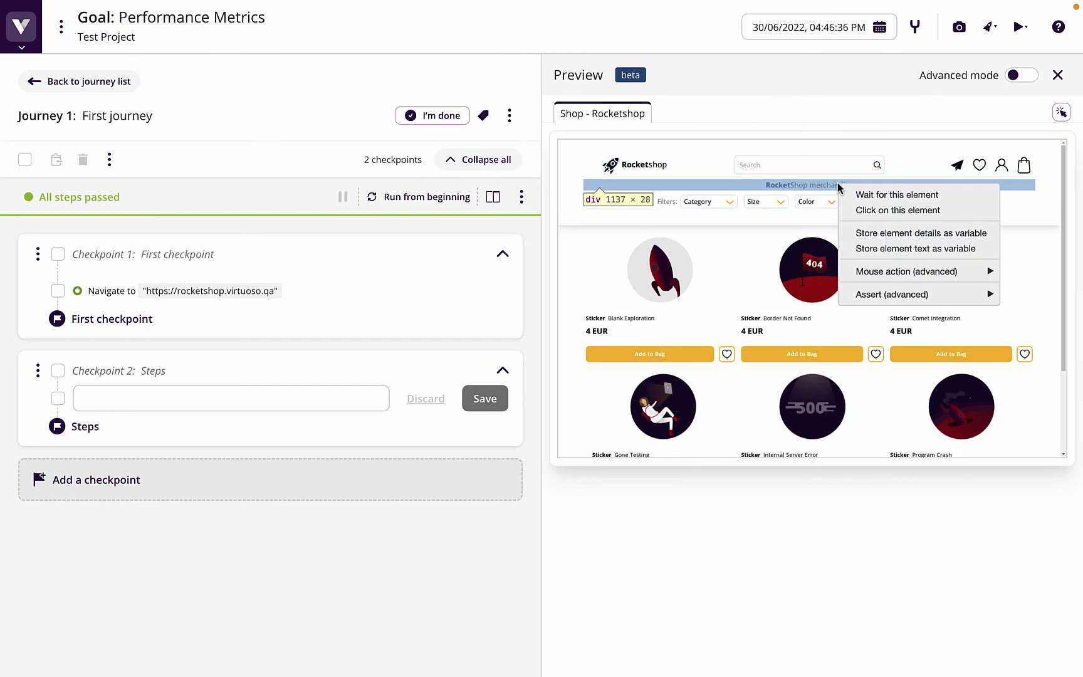
left_click(894, 193)
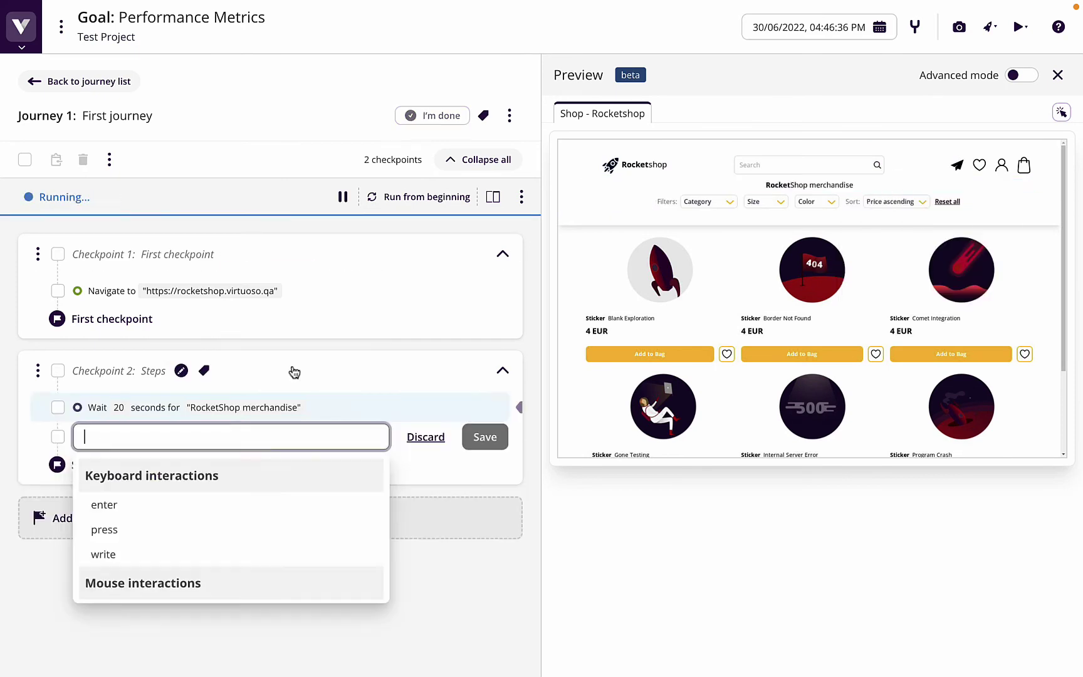
type("Look for")
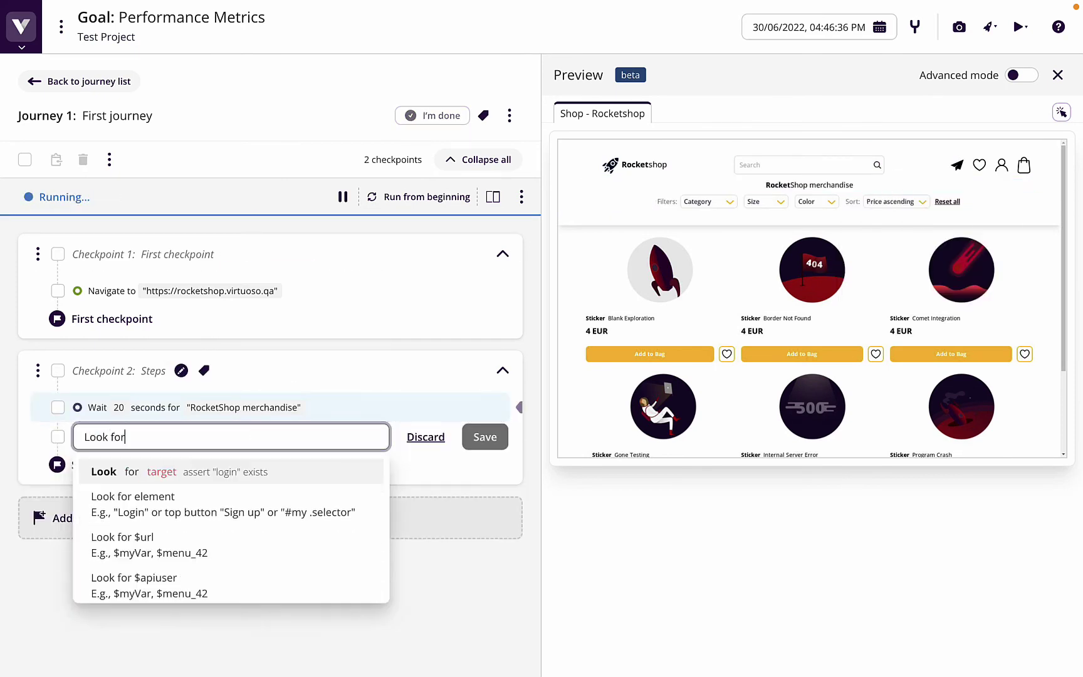
type(" \"Comet Integration\"")
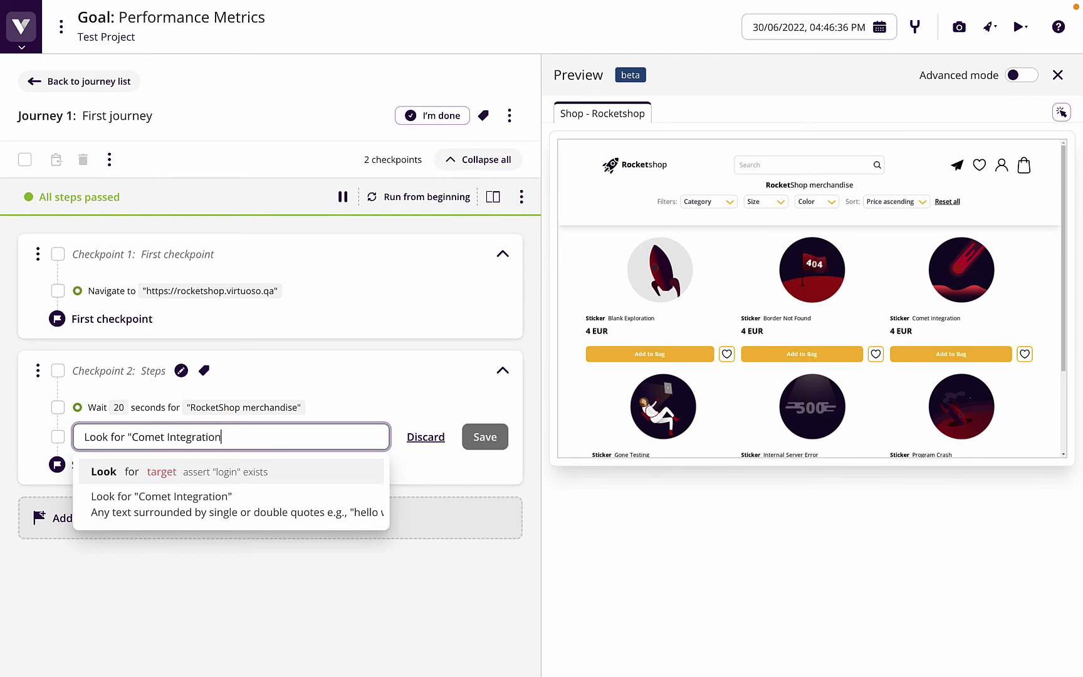
key("Return")
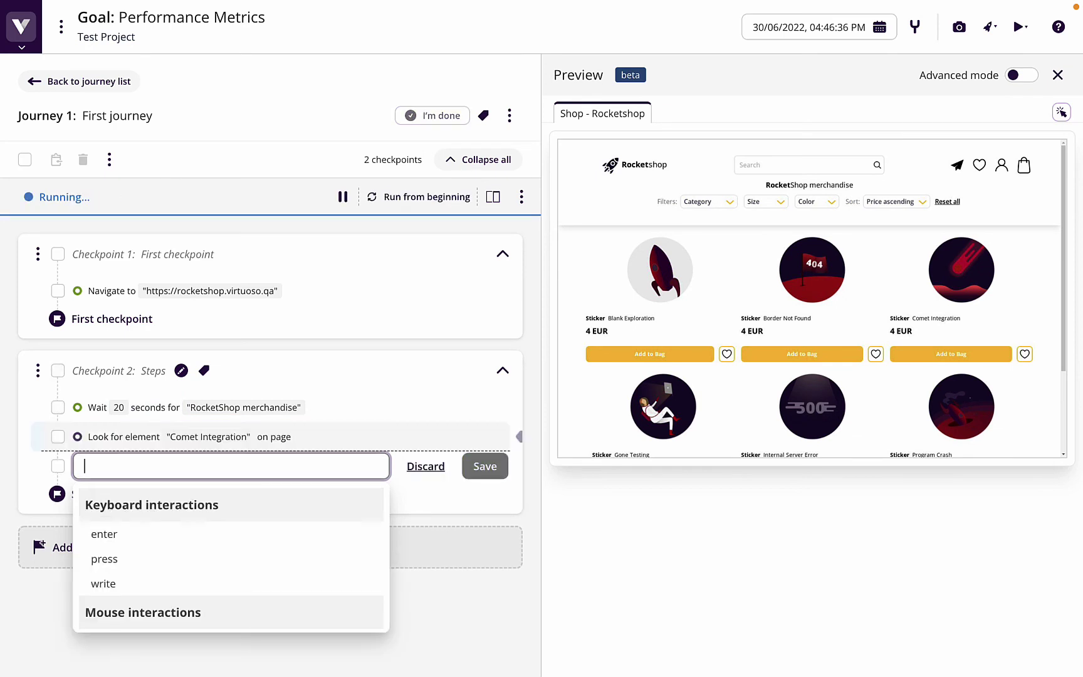
type("Click on \"Add t")
type("o Bag\"")
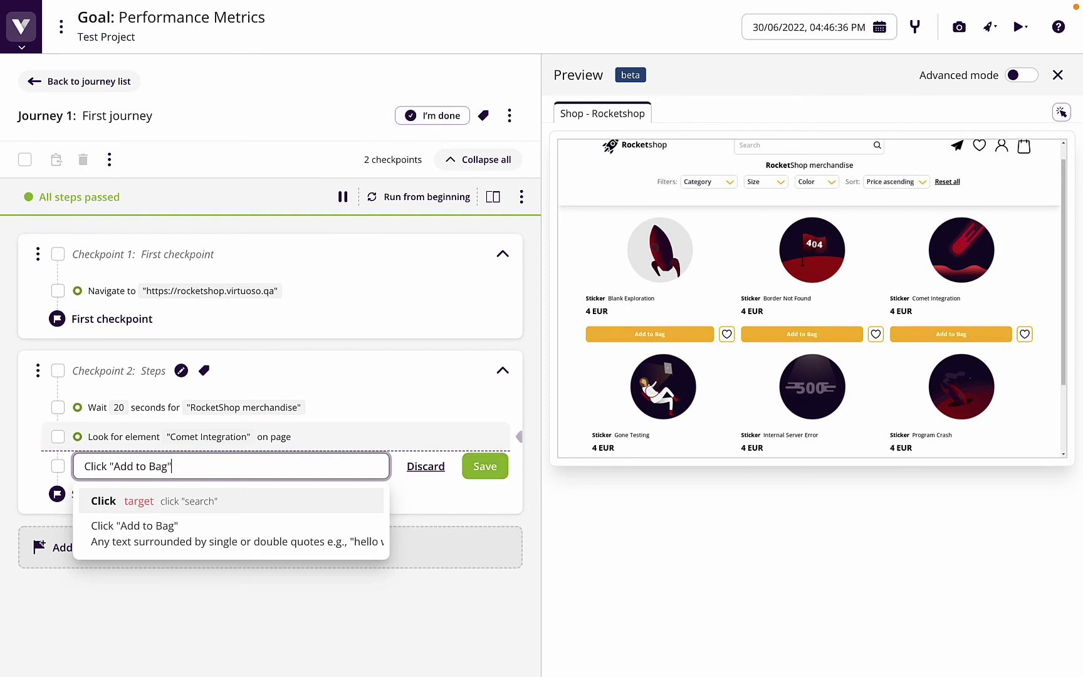
key("Return")
key("Escape")
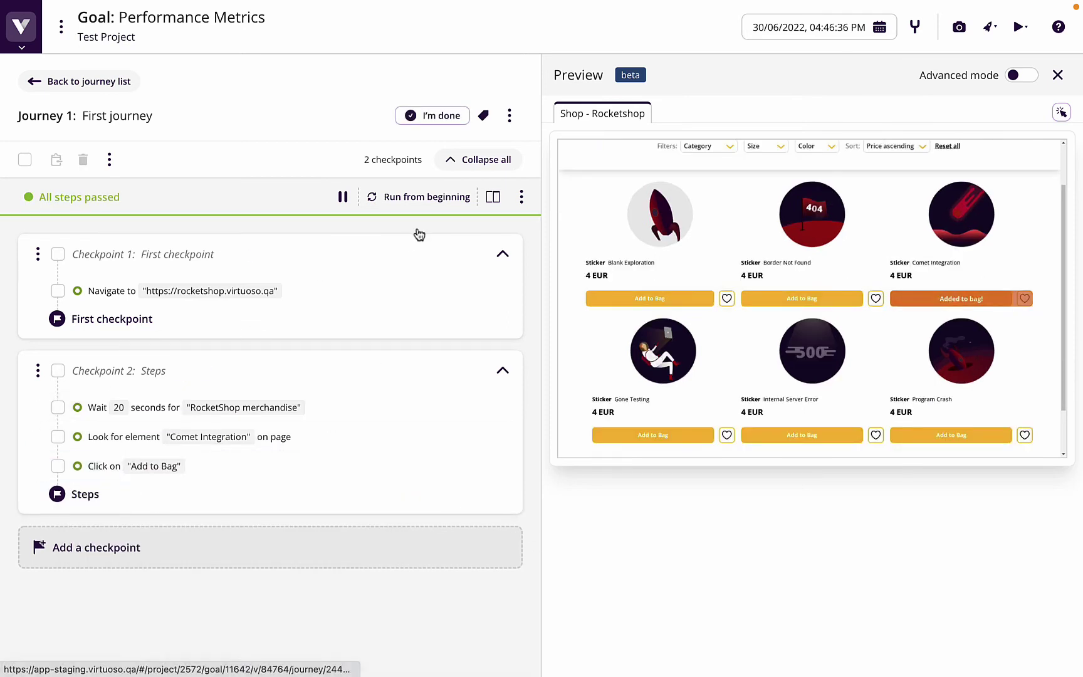
Mark the First journey as done and execute it from its options menu.
left_click(444, 115)
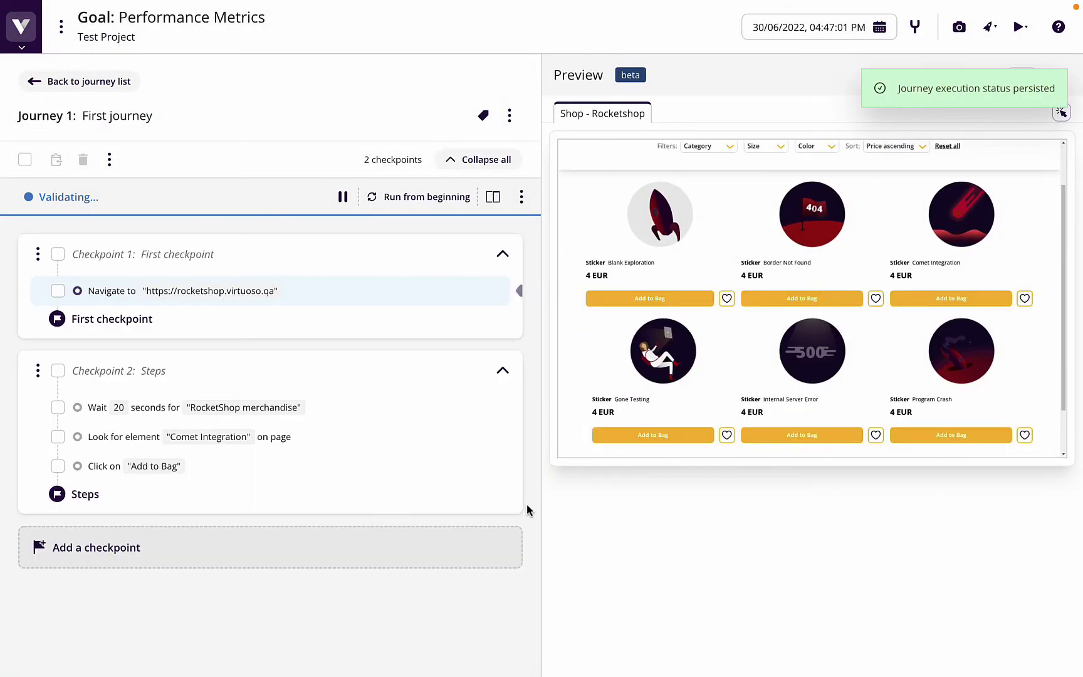
left_click(514, 121)
left_click(539, 153)
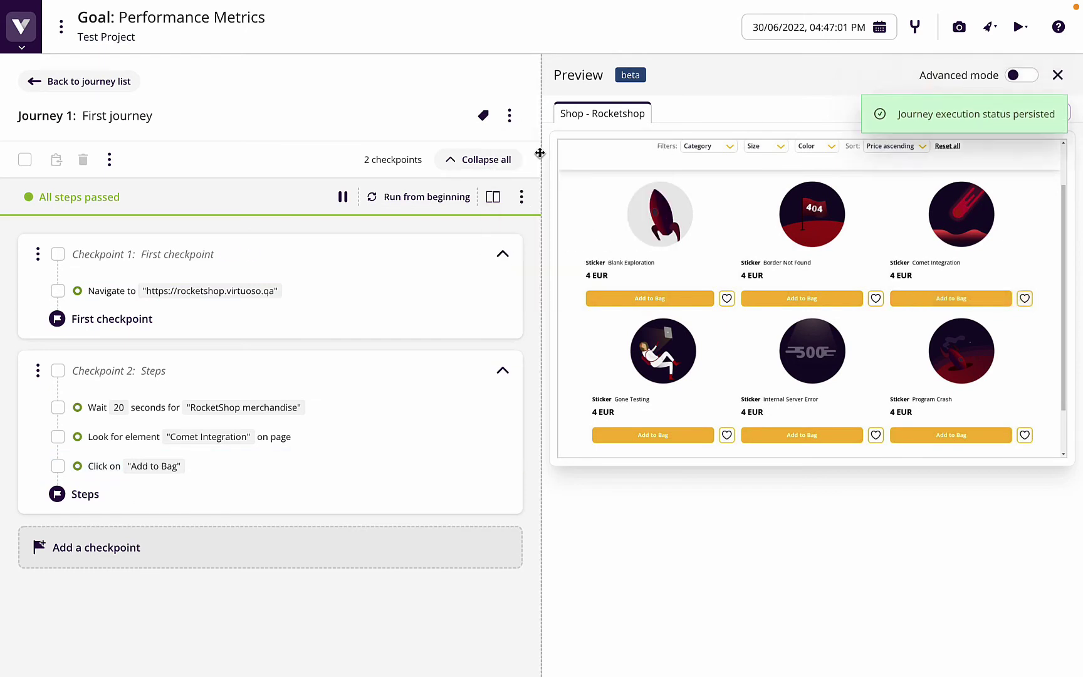
left_click(28, 45)
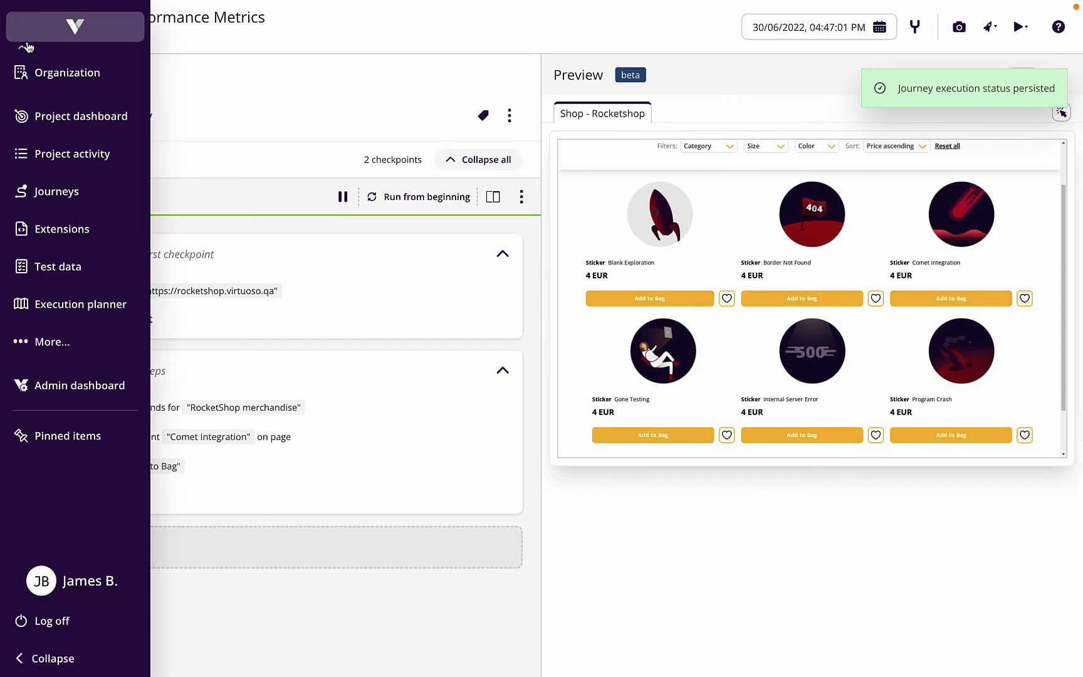
From project activity, open the latest Performance Metrics job and its First journey's checkpoint timings.
left_click(78, 157)
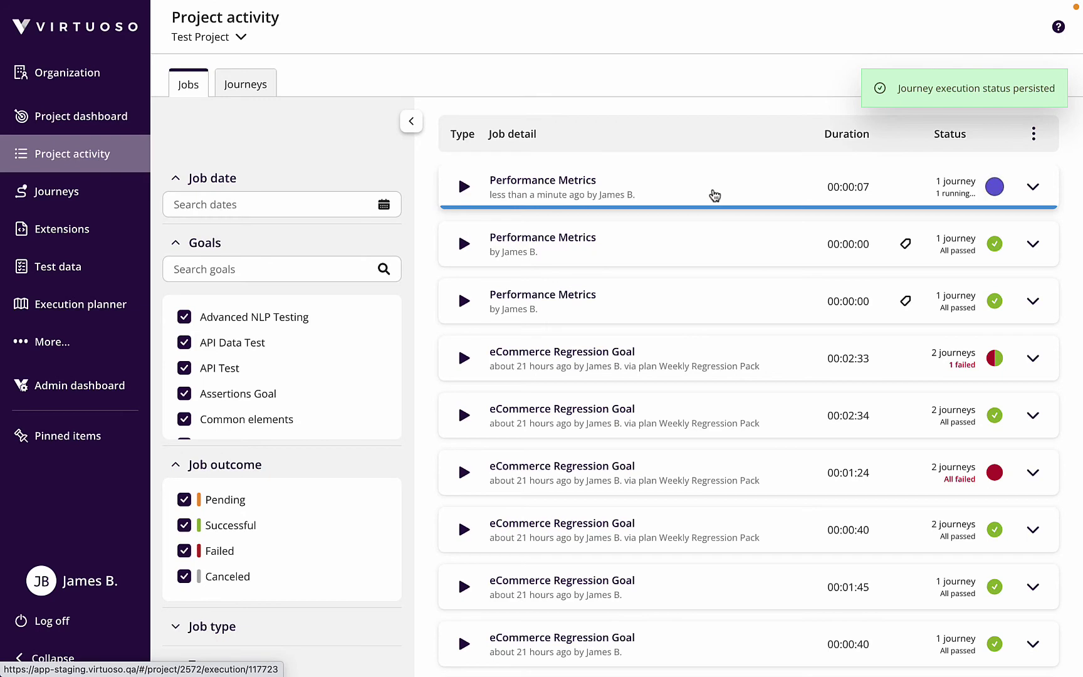
left_click(714, 195)
left_click(459, 191)
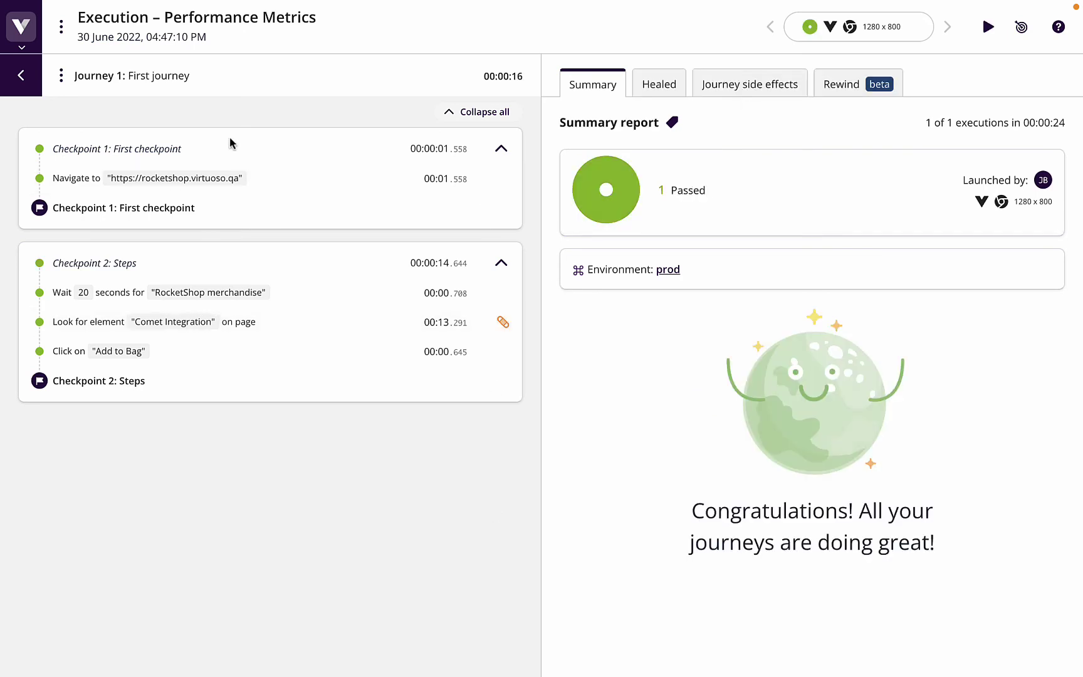
Go to the project dashboard and open the Performance Metrics goal's First journey.
left_click(21, 47)
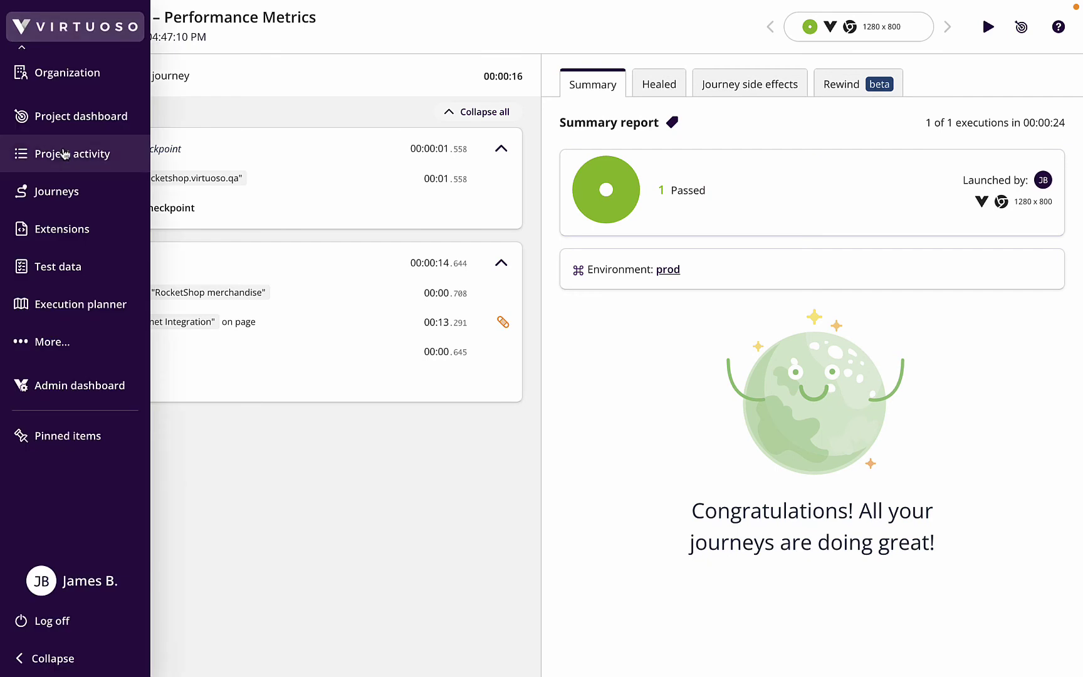
left_click(81, 117)
scroll(582, 302, "down", 8)
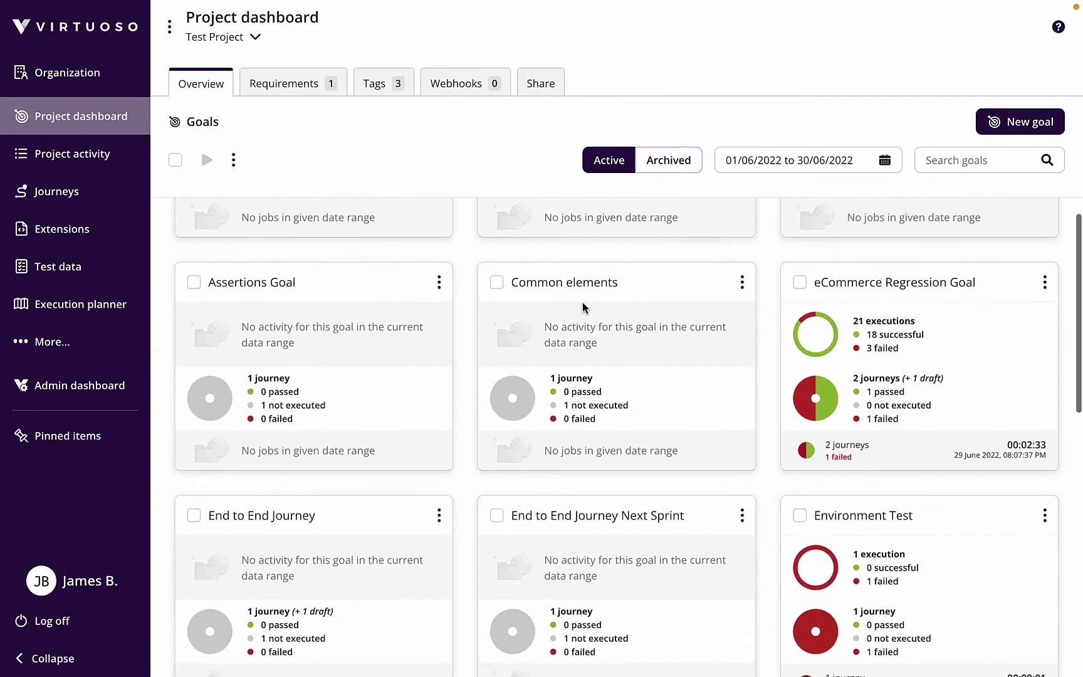
scroll(582, 302, "down", 3)
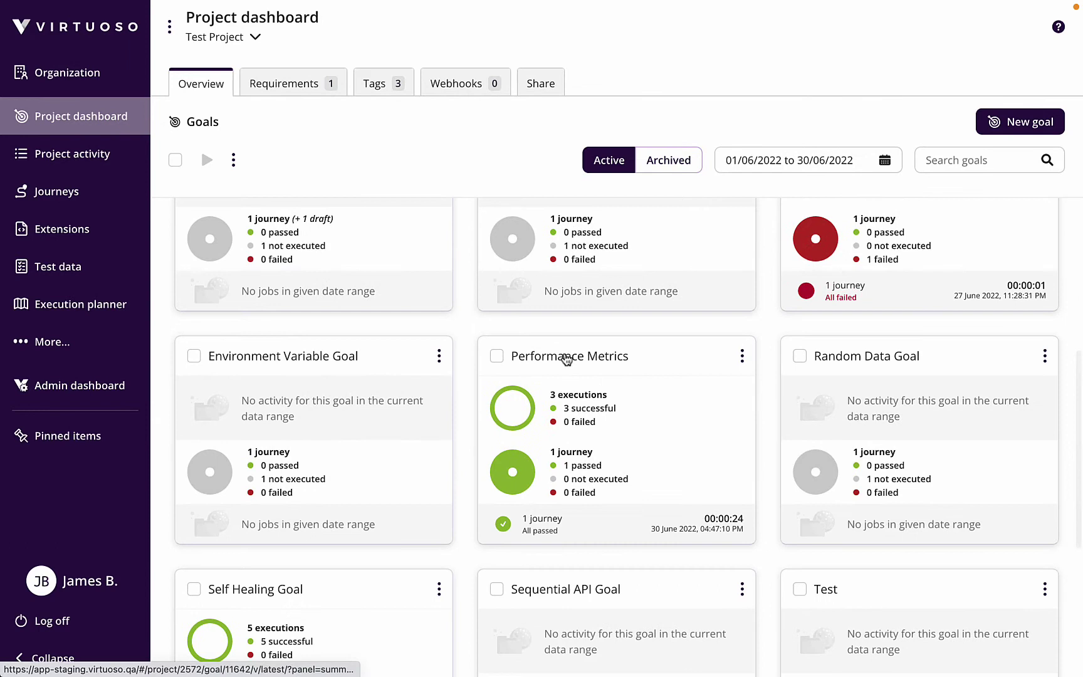
left_click(564, 352)
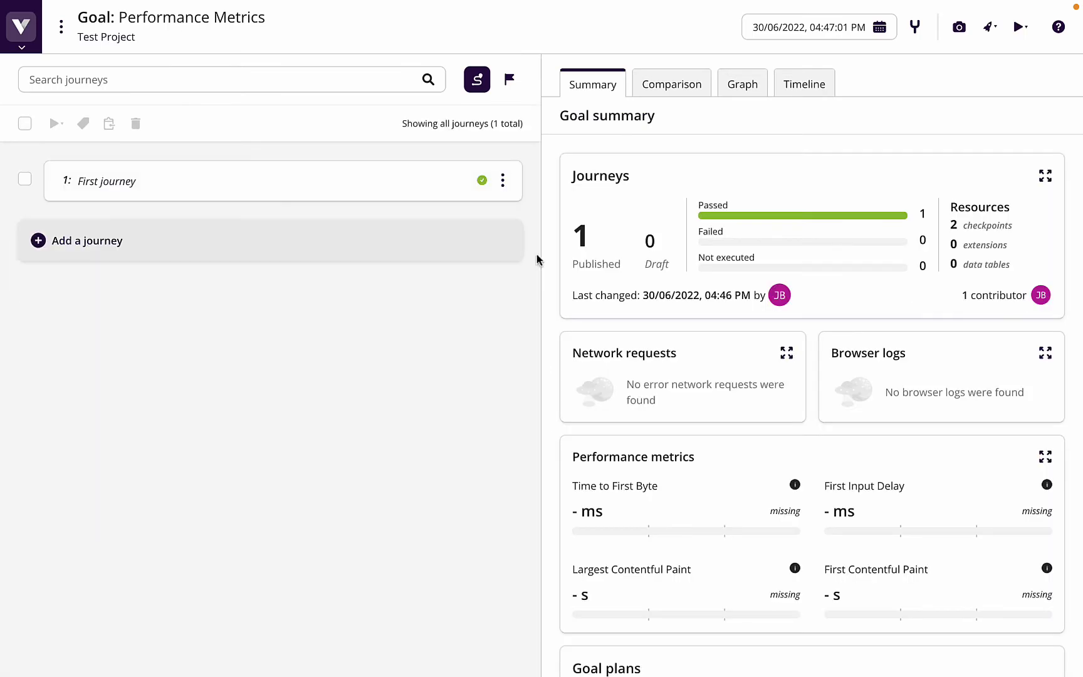
left_click(400, 190)
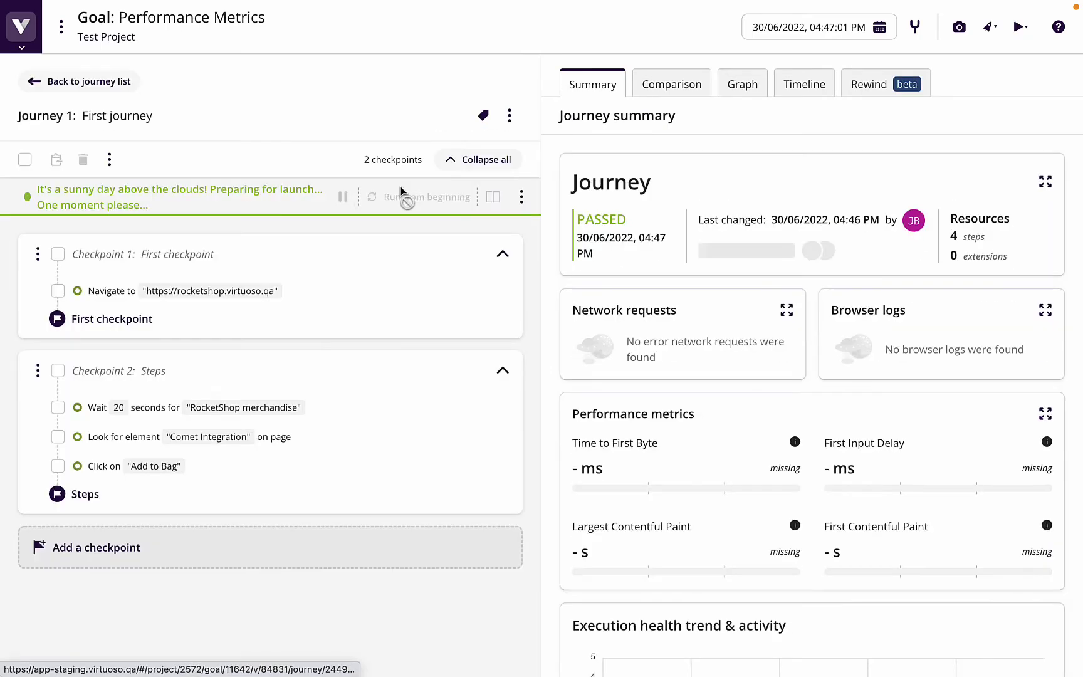
Execute the journey with advanced options, enabling Capture checkpoint snapshots.
left_click(509, 116)
left_click(570, 174)
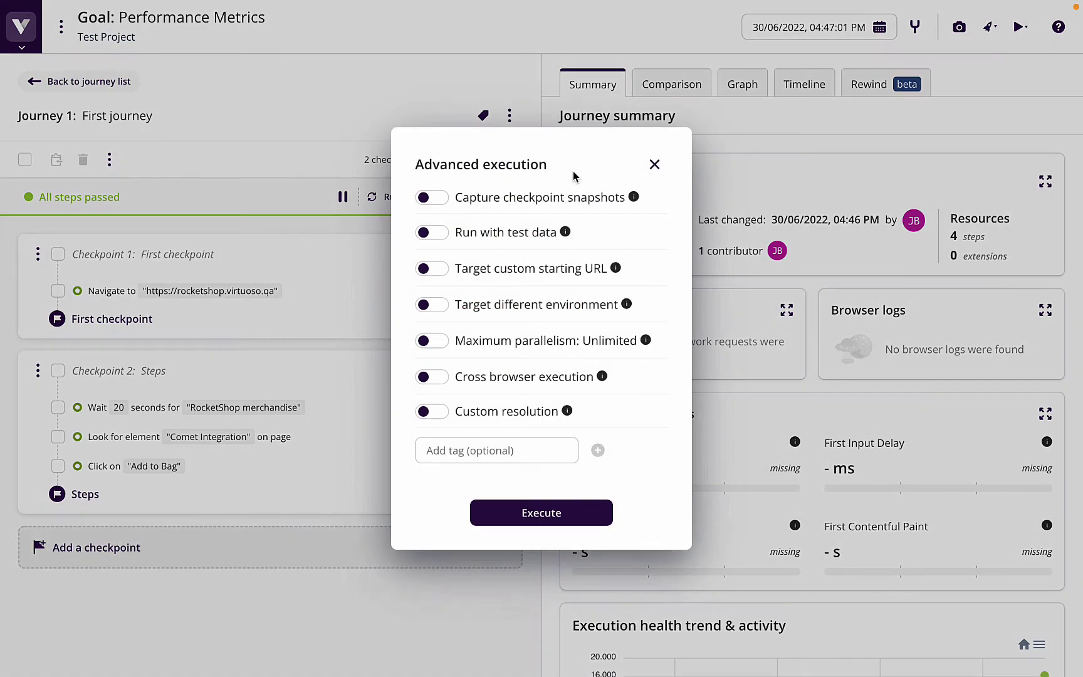
left_click(439, 199)
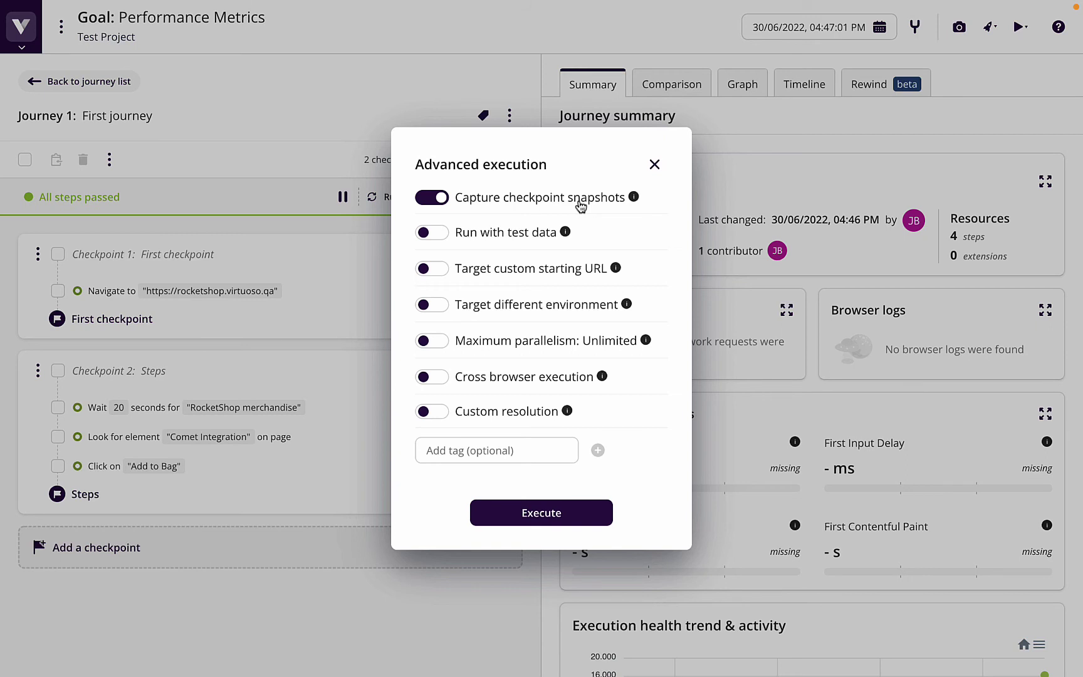
left_click(568, 516)
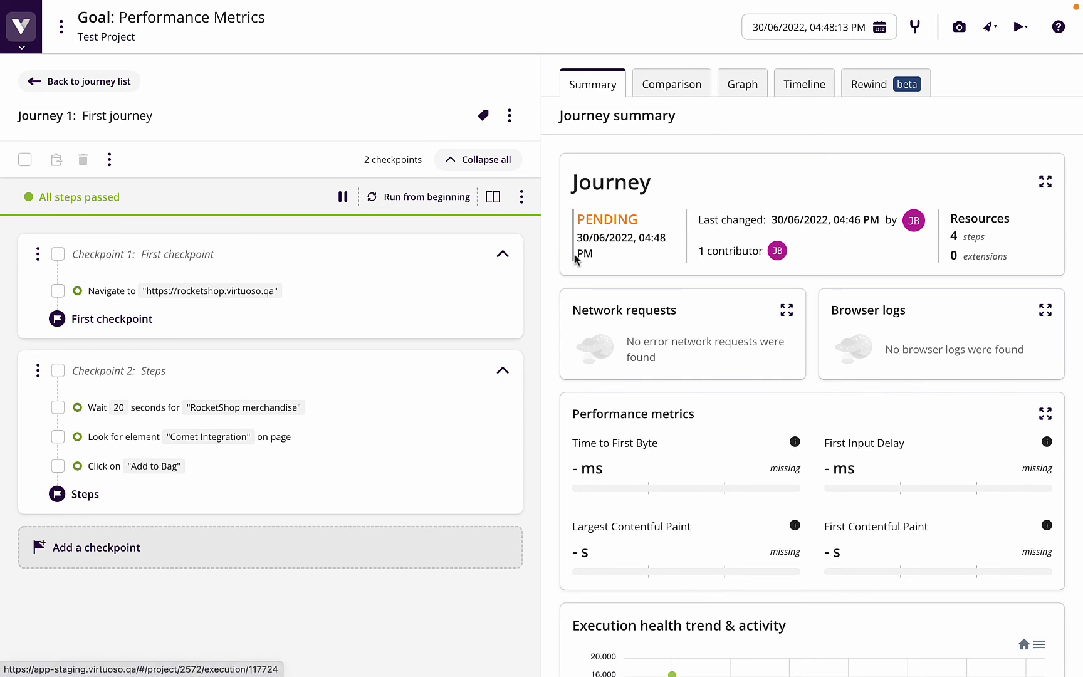
From project activity, open the running Performance Metrics job and its First journey details.
left_click(25, 37)
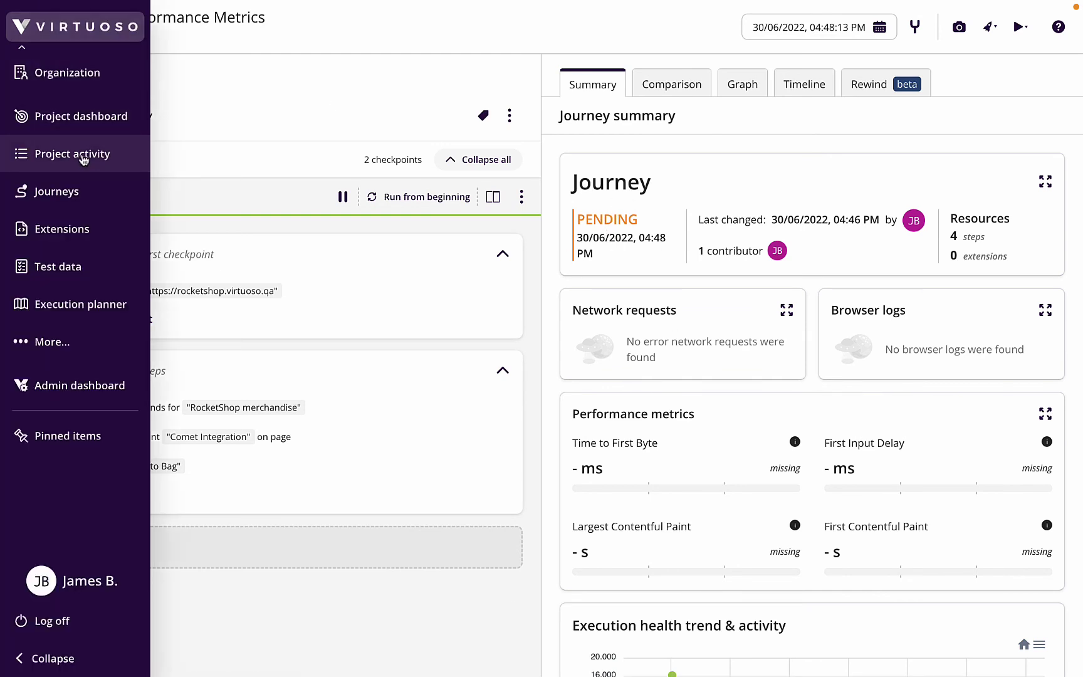
left_click(72, 154)
left_click(730, 190)
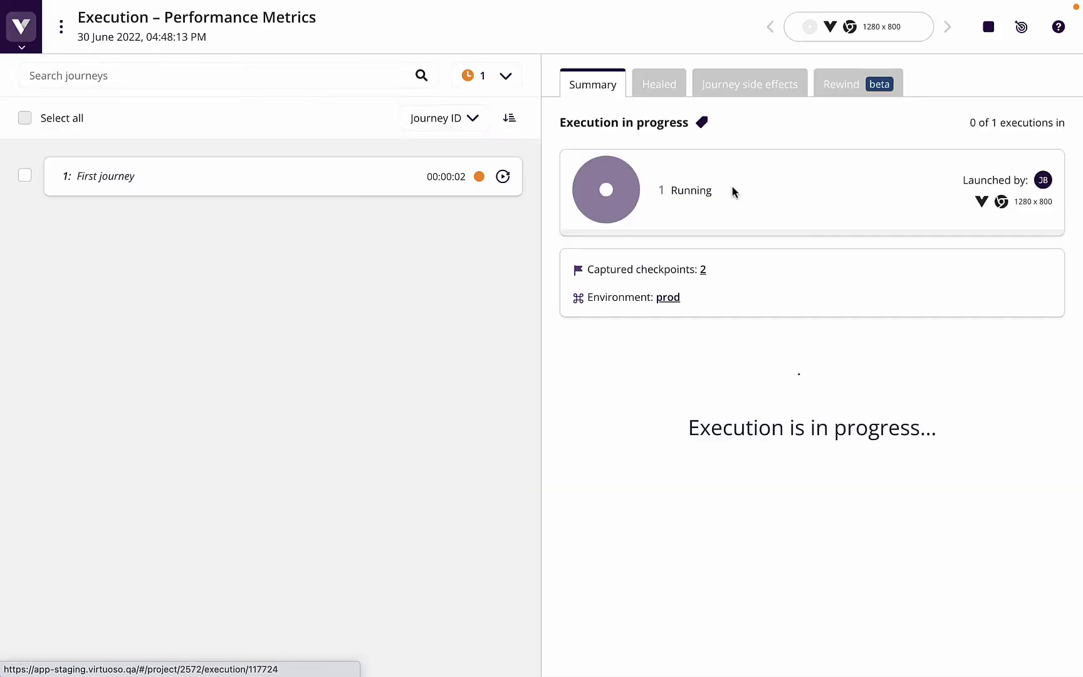
left_click(374, 189)
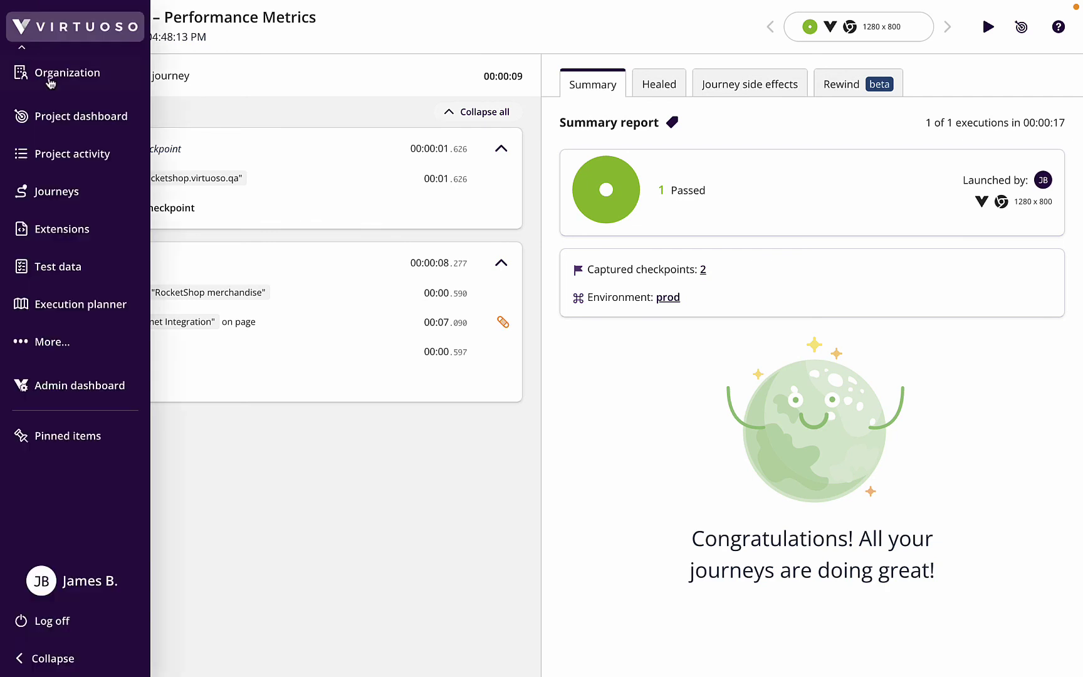
Return to the dashboard and open the Performance Metrics goal's First journey summary with metrics and logs.
left_click(22, 49)
left_click(67, 119)
scroll(529, 411, "down", 10)
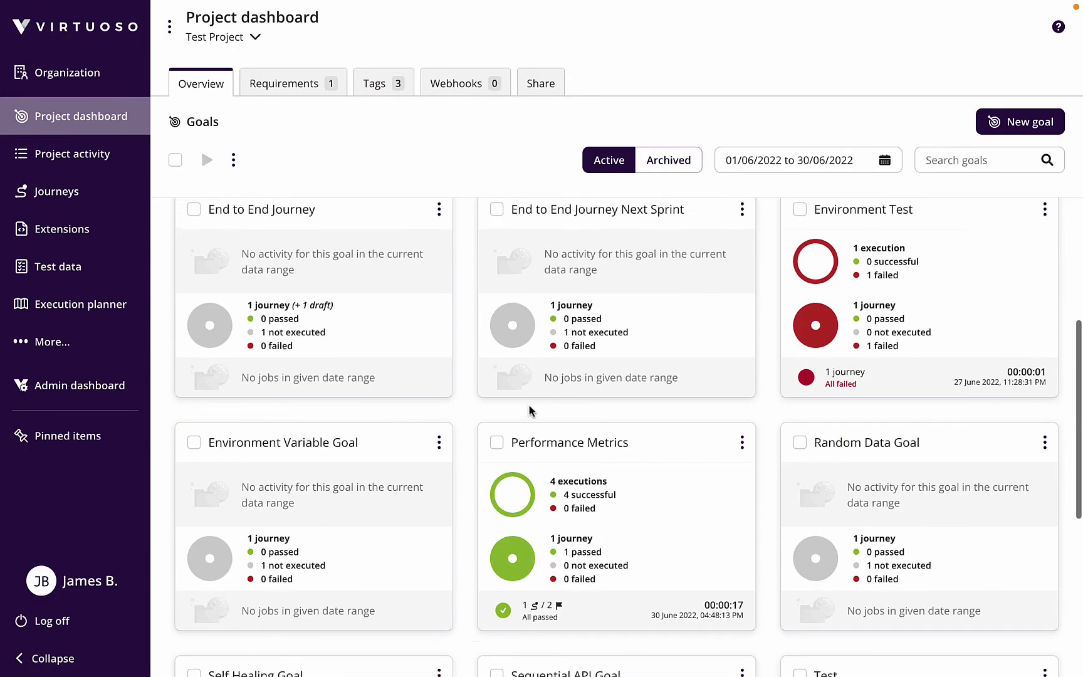
left_click(552, 428)
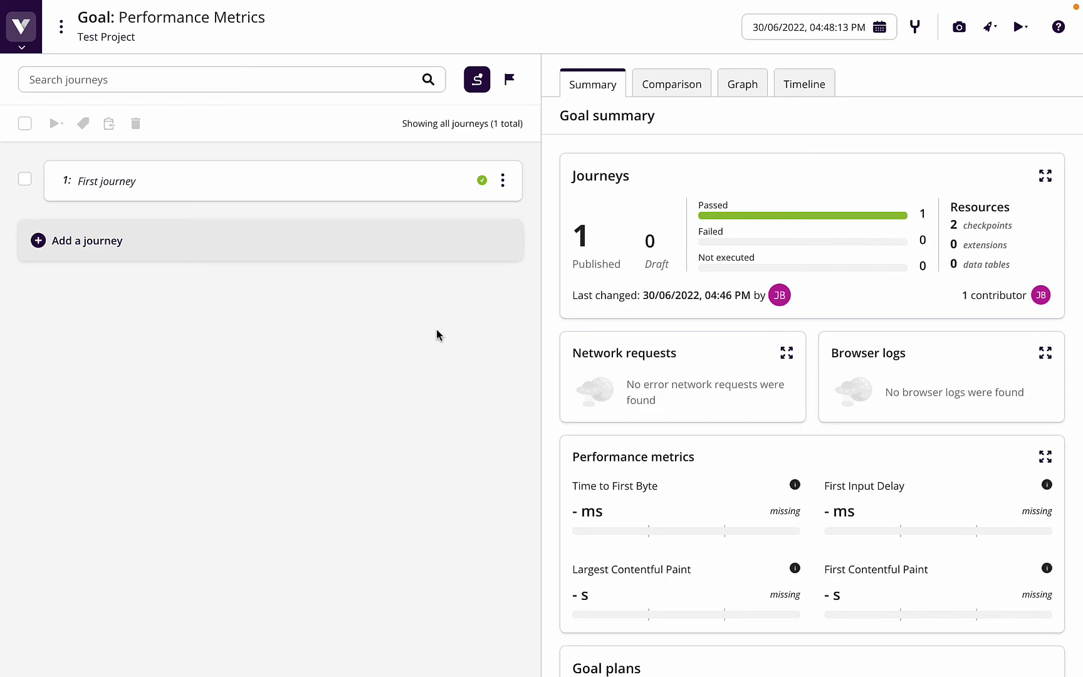
left_click(369, 198)
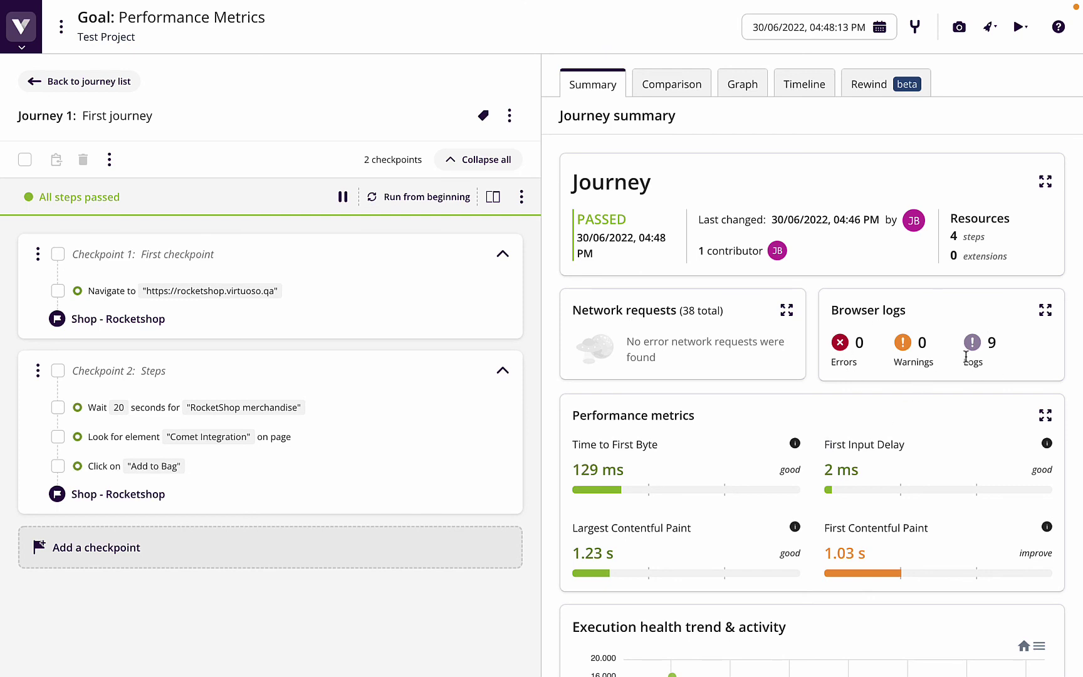
mouse_move(796, 446)
mouse_move(1044, 530)
scroll(729, 327, "down", 2)
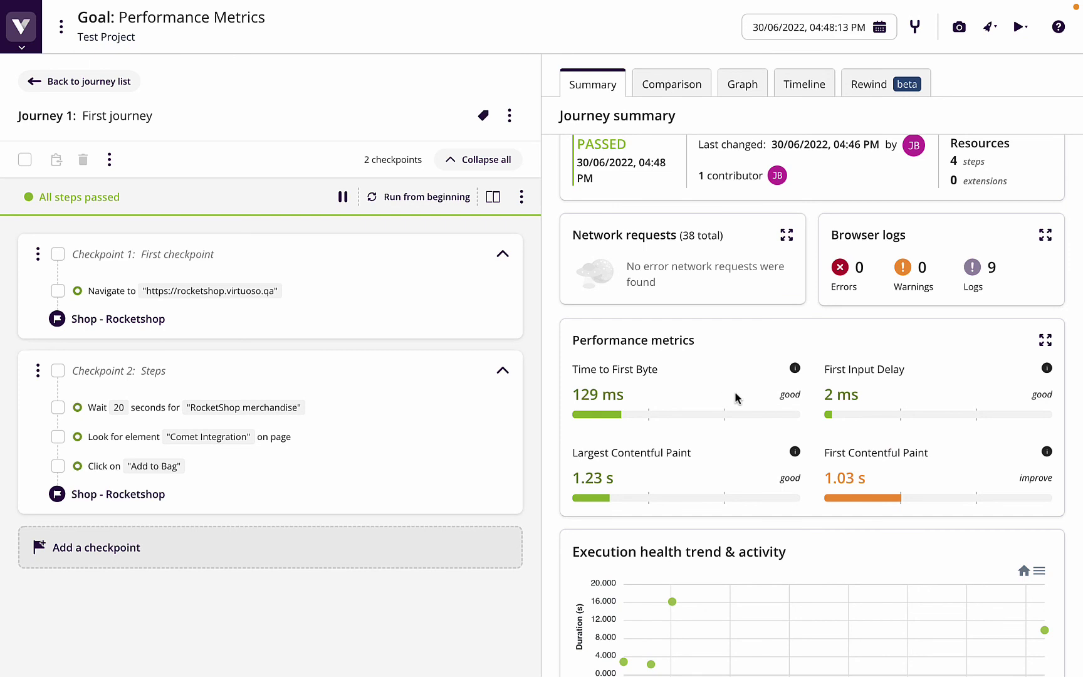
scroll(723, 429, "up", 2)
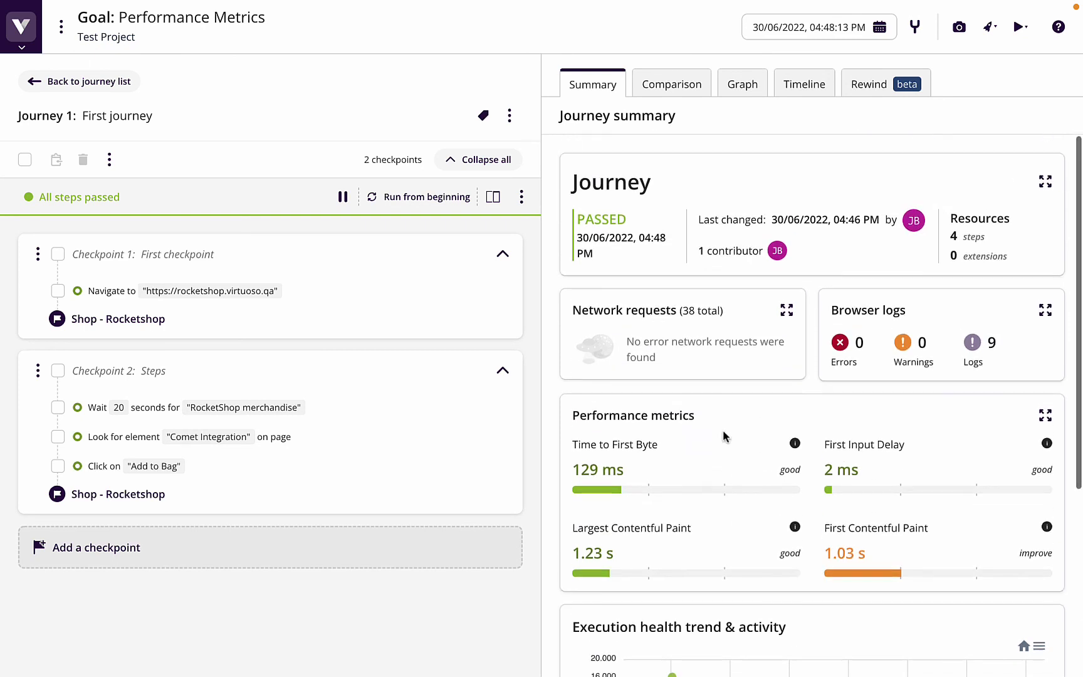